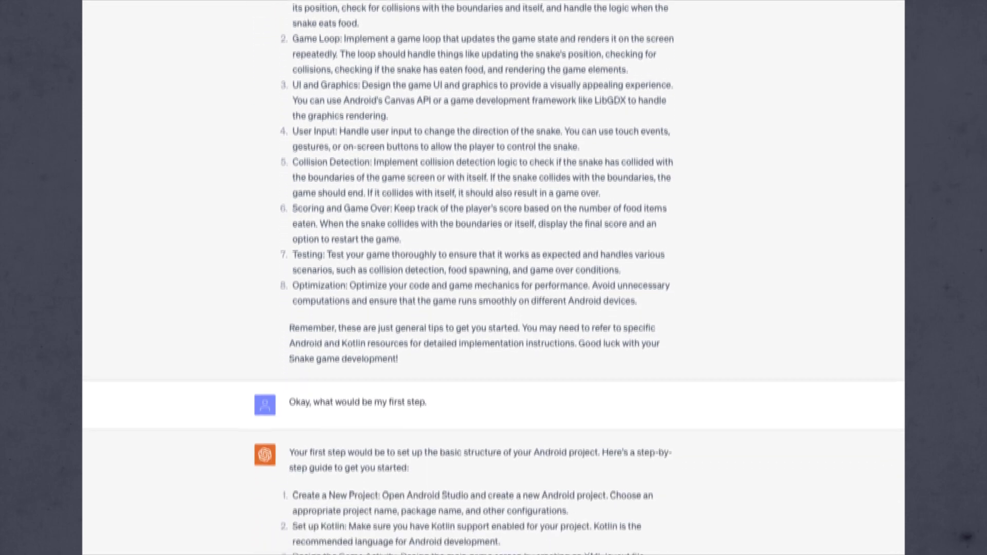
pyautogui.scroll(-5, 493, 277)
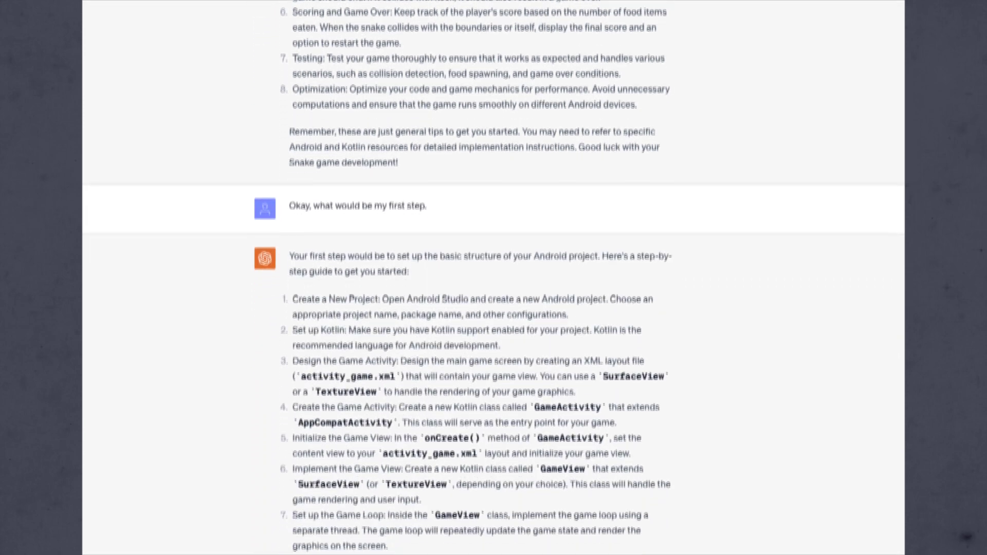
pyautogui.scroll(-2, 494, 278)
pyautogui.scroll(-2, 494, 278)
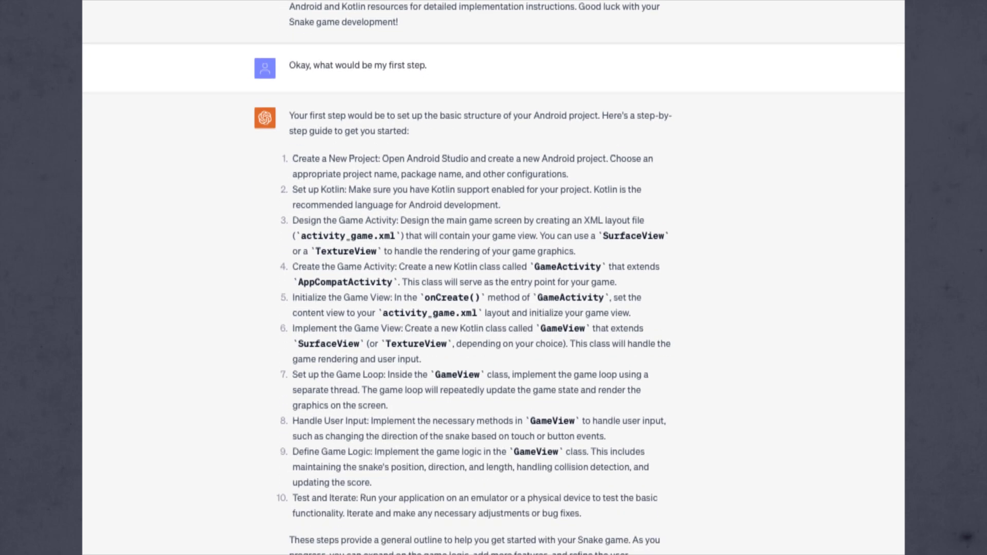
pyautogui.scroll(-1, 494, 279)
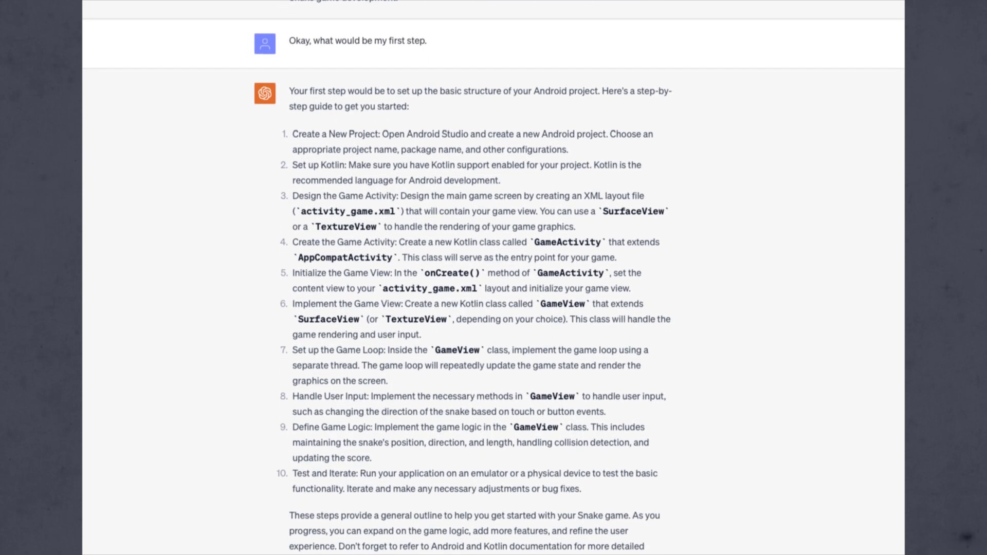
pyautogui.scroll(-2, 494, 278)
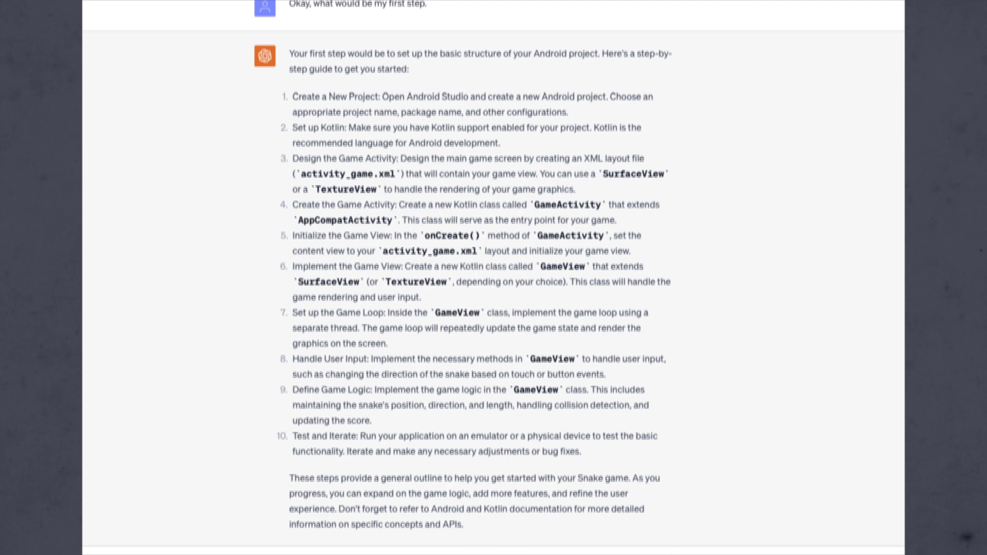
pyautogui.scroll(-2, 494, 278)
pyautogui.scroll(-2, 494, 278)
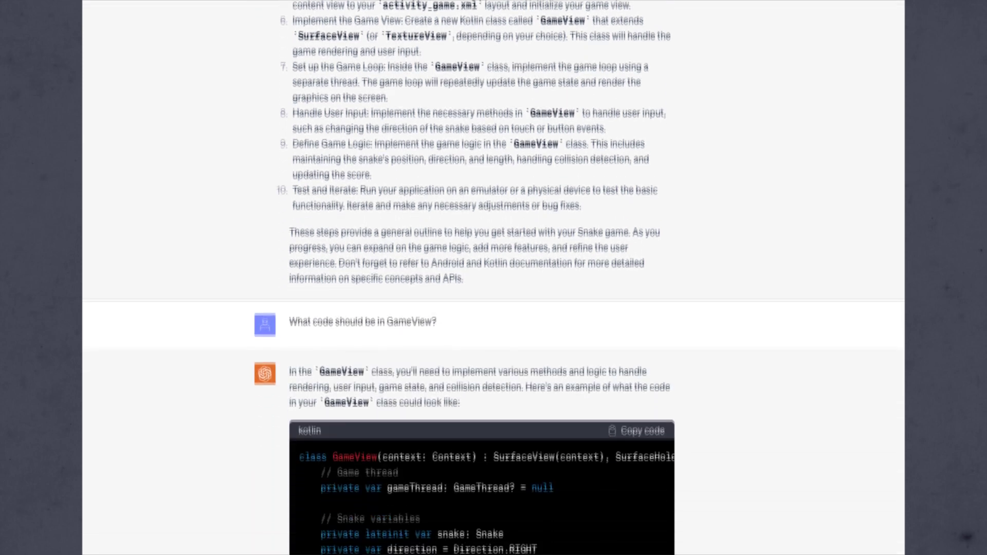
pyautogui.scroll(-2, 493, 277)
pyautogui.scroll(-2, 494, 278)
pyautogui.scroll(-2, 494, 278)
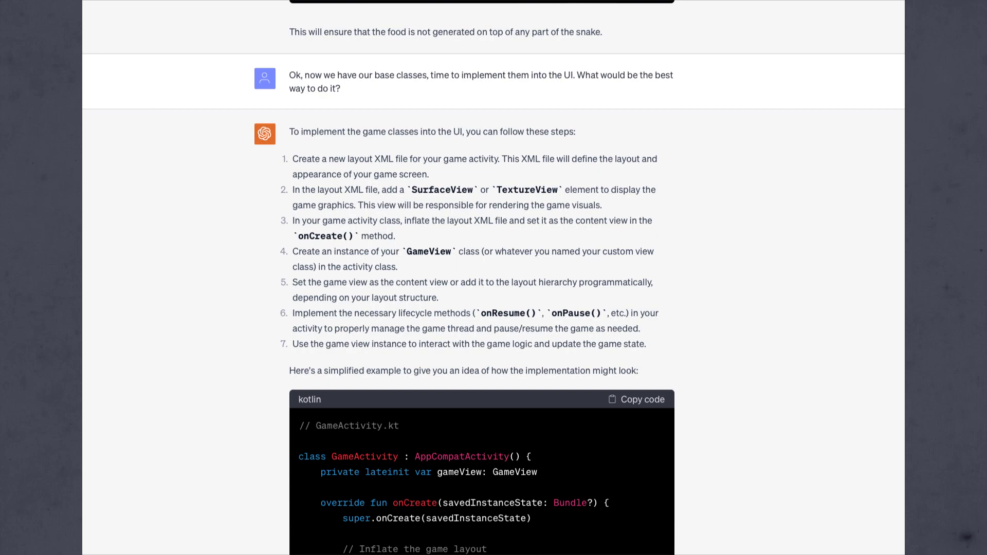
pyautogui.scroll(-15, 494, 309)
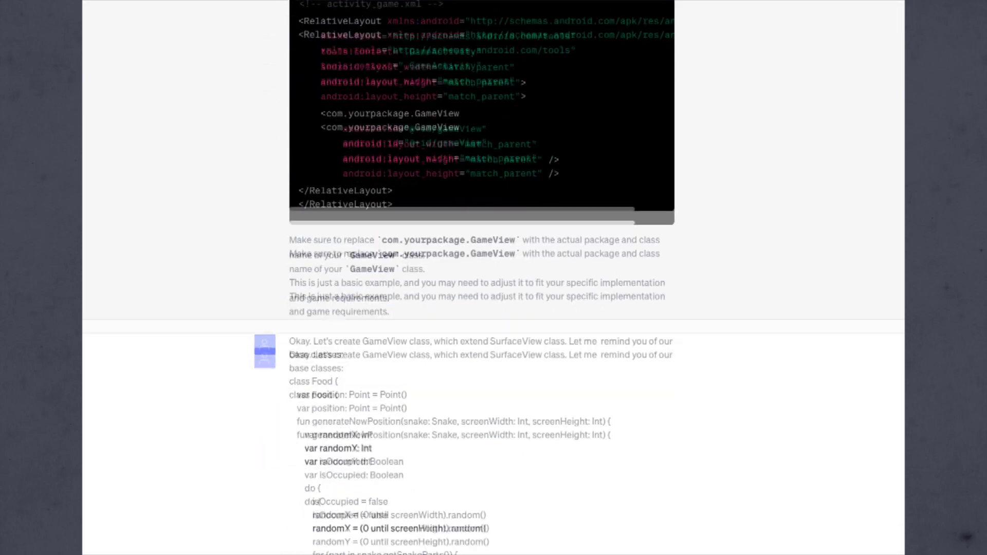
pyautogui.scroll(-2, 493, 308)
pyautogui.scroll(-2, 494, 309)
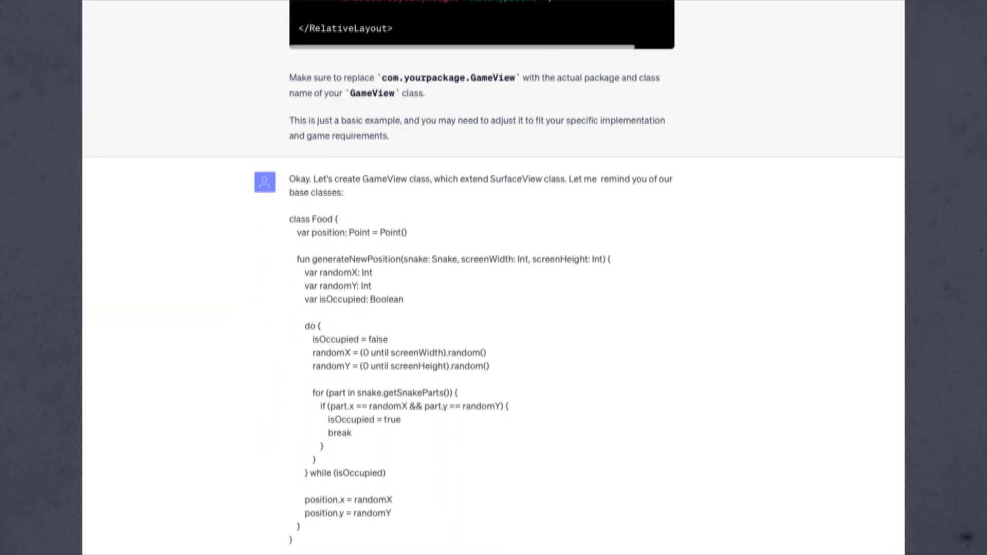
pyautogui.scroll(-1, 493, 308)
pyautogui.scroll(-1, 493, 309)
pyautogui.scroll(-1, 494, 309)
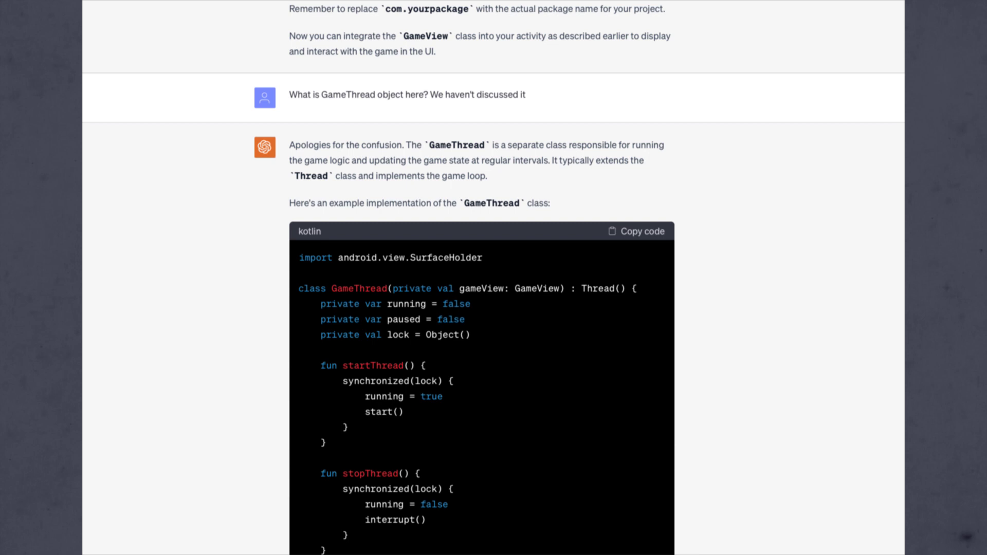
pyautogui.scroll(-10, 494, 309)
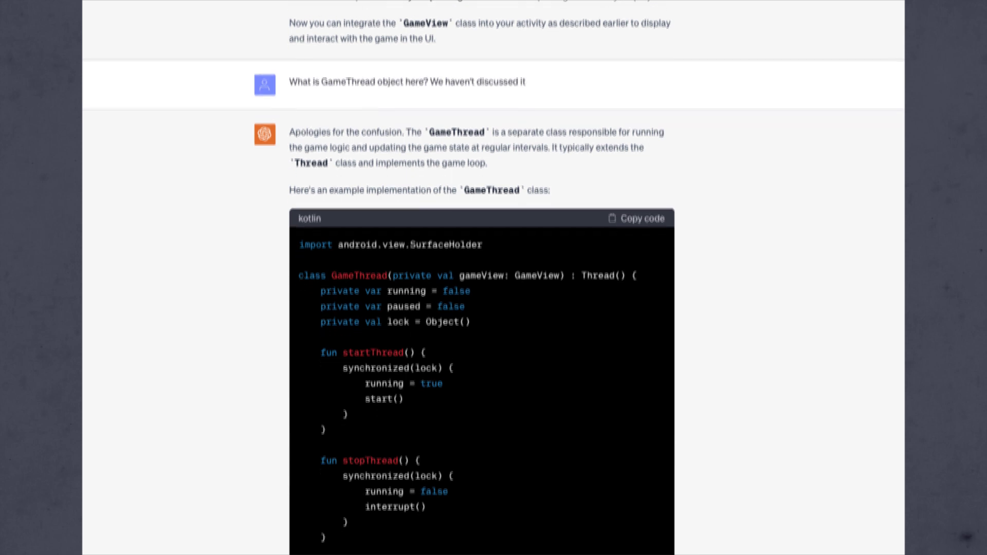
pyautogui.scroll(-5, 494, 309)
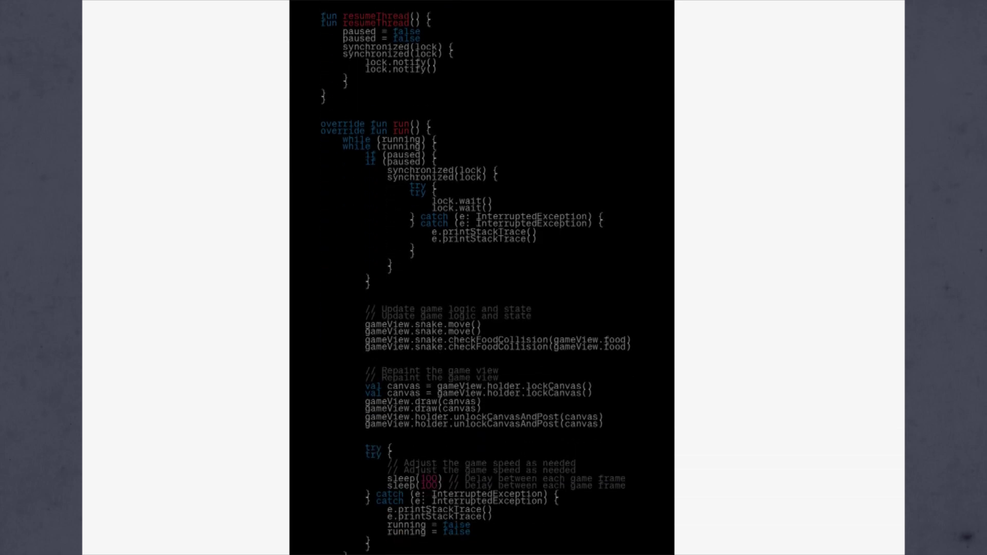
pyautogui.scroll(-5, 493, 309)
pyautogui.scroll(-3, 494, 309)
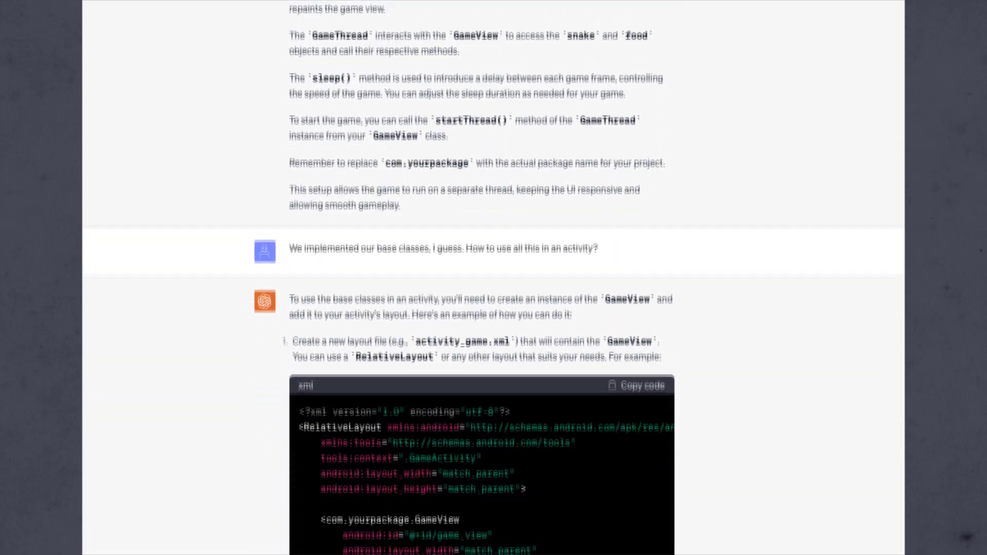
pyautogui.scroll(-2, 494, 309)
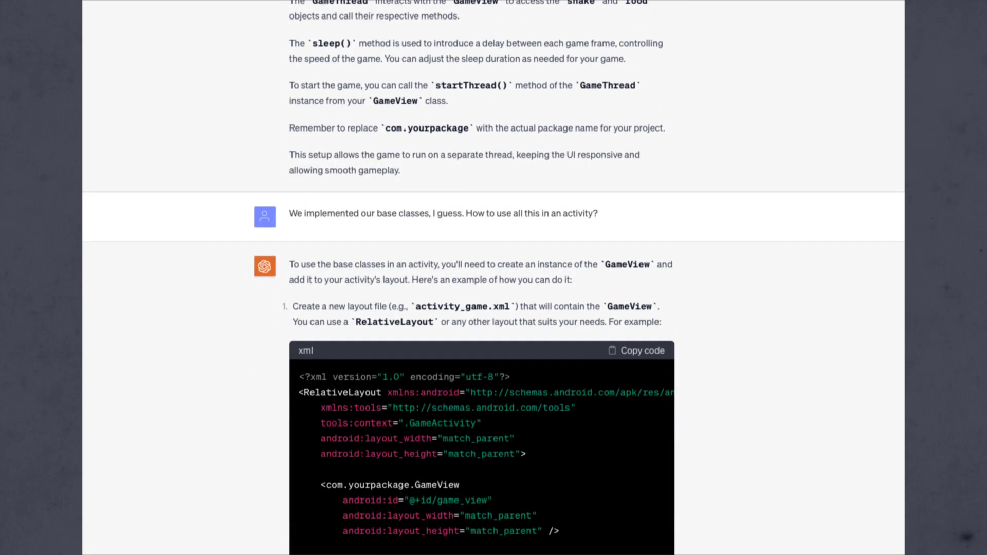
pyautogui.scroll(-3, 494, 308)
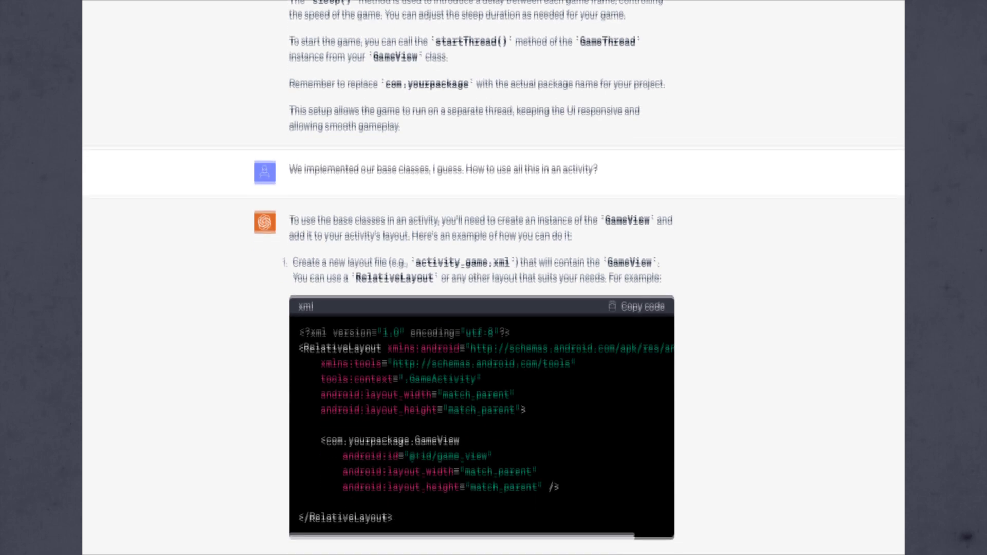
pyautogui.scroll(-3, 493, 308)
pyautogui.scroll(-3, 493, 308)
pyautogui.scroll(-3, 494, 308)
pyautogui.scroll(-3, 494, 308)
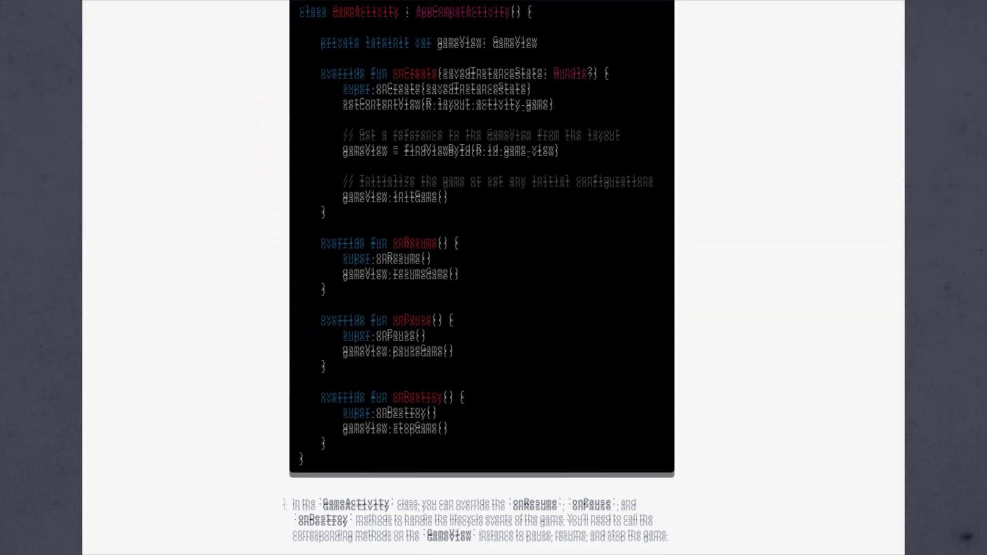
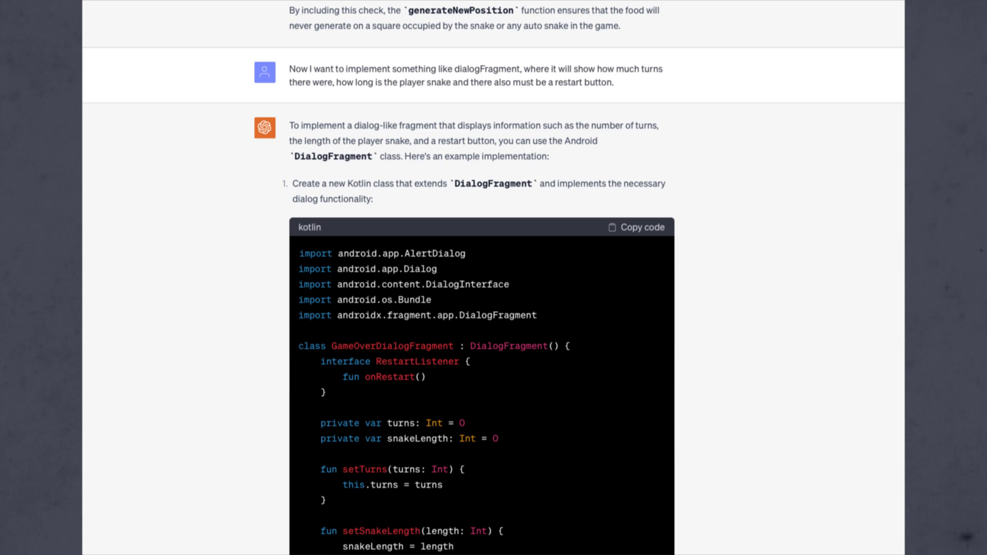
pyautogui.scroll(-5, 481, 308)
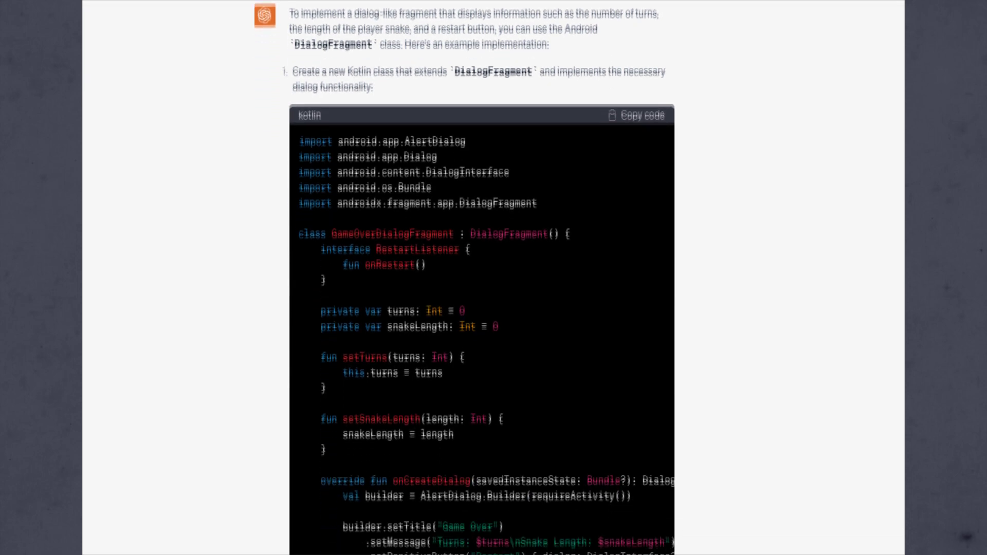
pyautogui.scroll(-3, 481, 309)
pyautogui.scroll(-3, 481, 308)
pyautogui.scroll(-3, 482, 309)
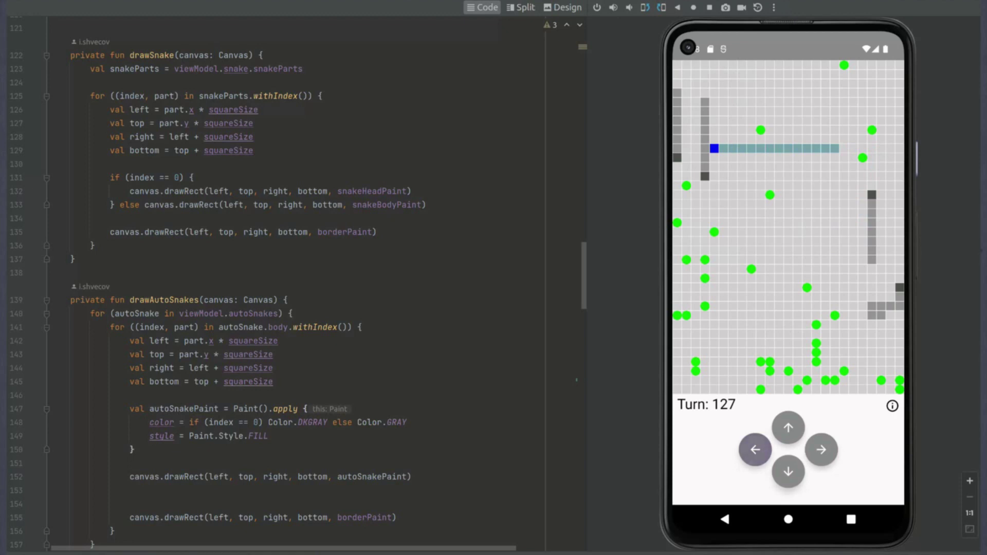
# Steer the blue player snake downward twice to keep it alive past turn 311
pyautogui.click(788, 471)
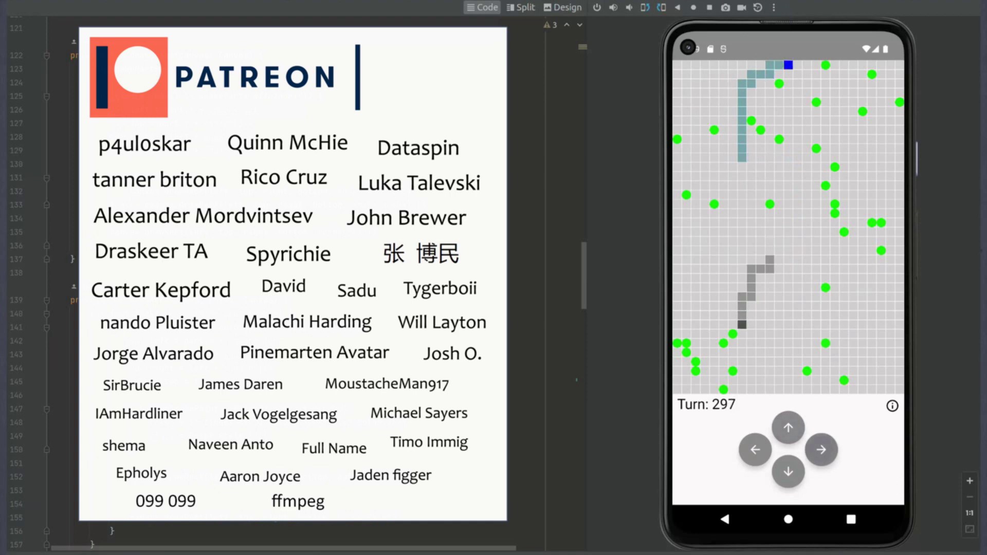
pyautogui.click(788, 471)
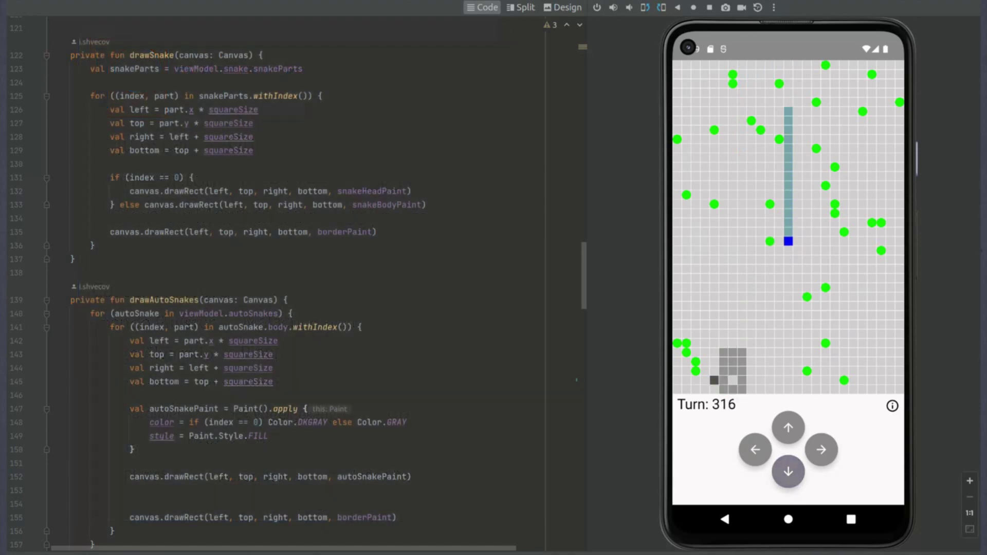
# Steer the player snake left, down, left, up and left toward the AI snake past turn 334
pyautogui.click(754, 450)
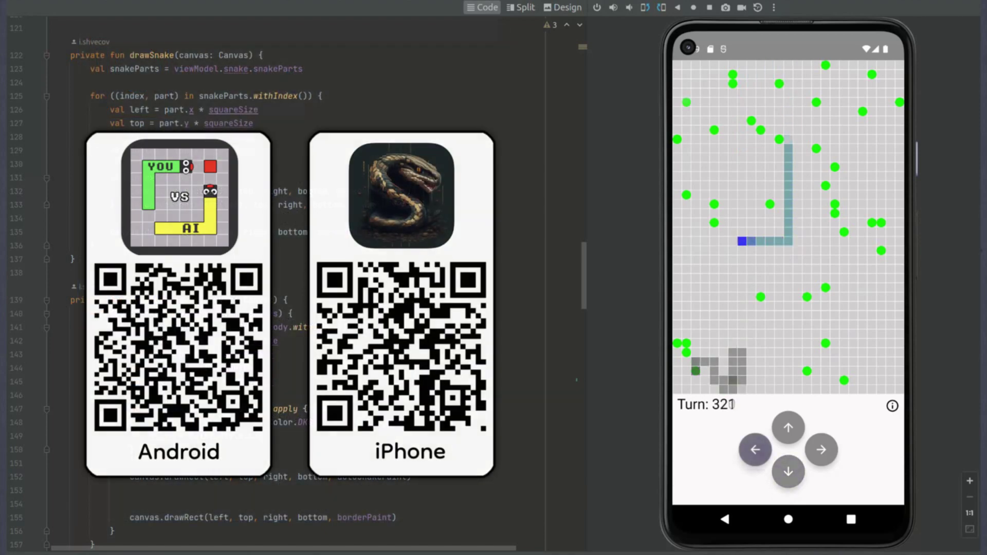
pyautogui.click(789, 472)
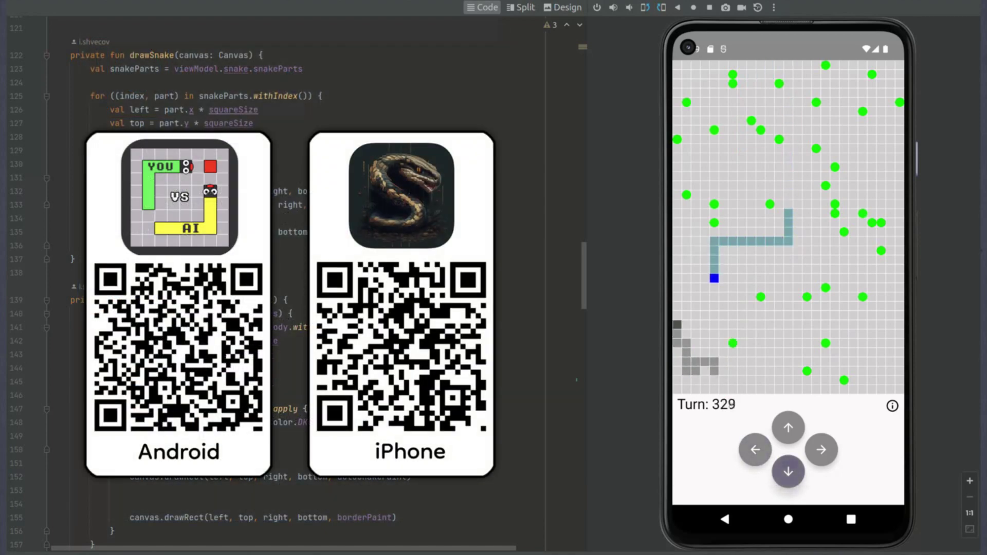
pyautogui.click(754, 449)
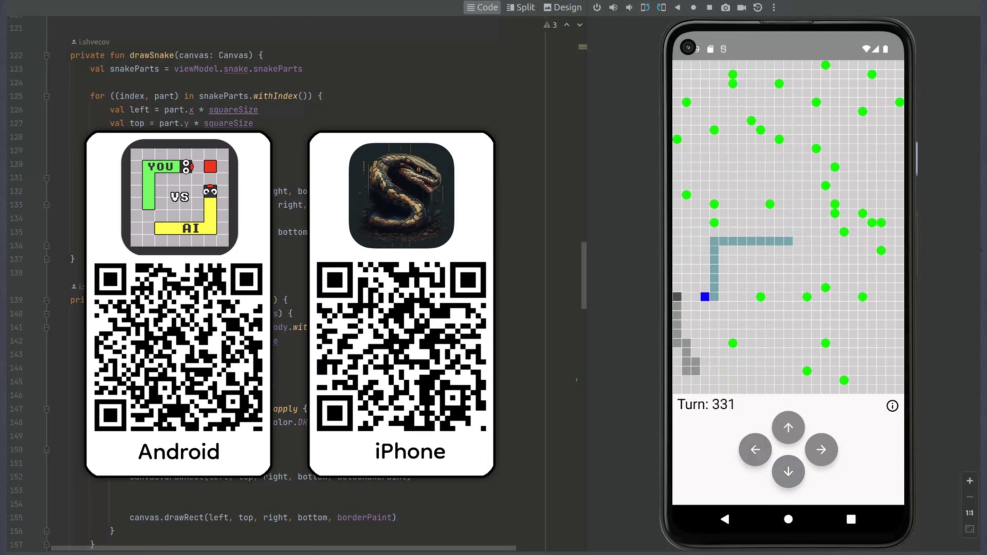
pyautogui.click(788, 427)
pyautogui.click(755, 450)
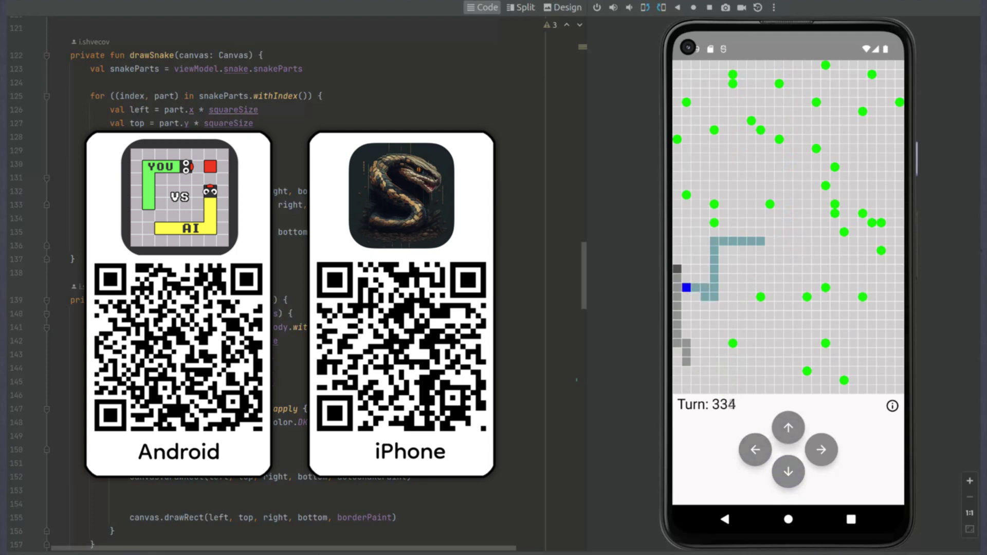